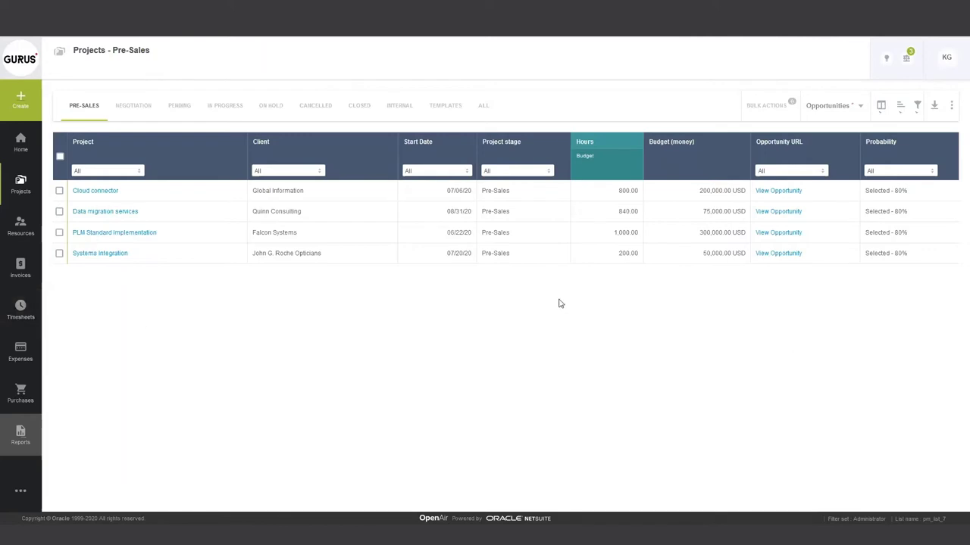
Show the in-progress projects and look through the columns available for that list view, leaving the selection as it is.
click(225, 108)
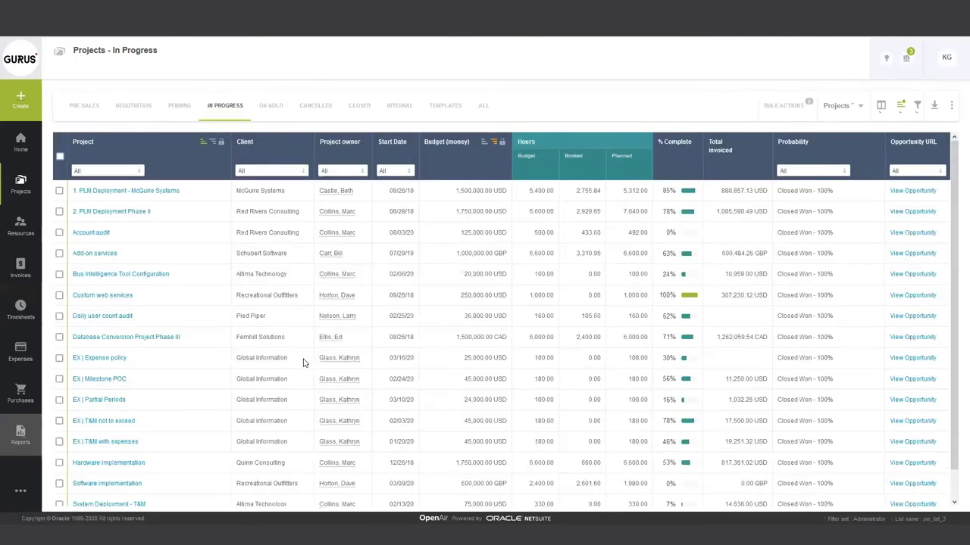
click(881, 108)
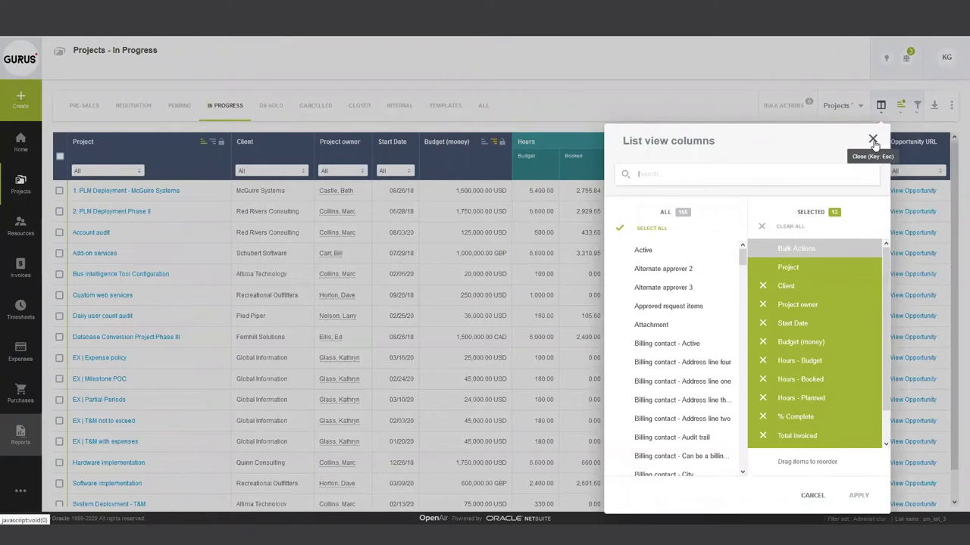
click(873, 141)
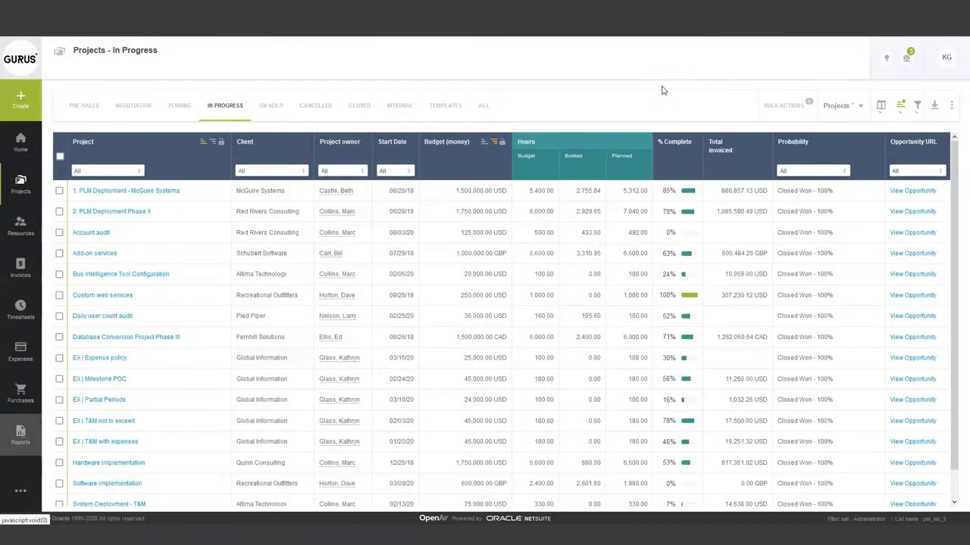
Show the project templates list and look at the options for creating a new project.
click(444, 107)
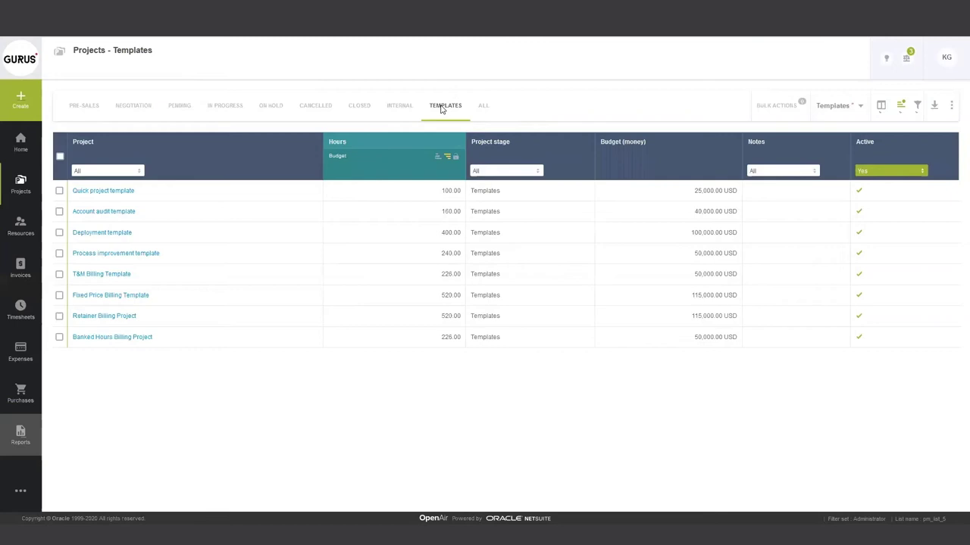
click(28, 104)
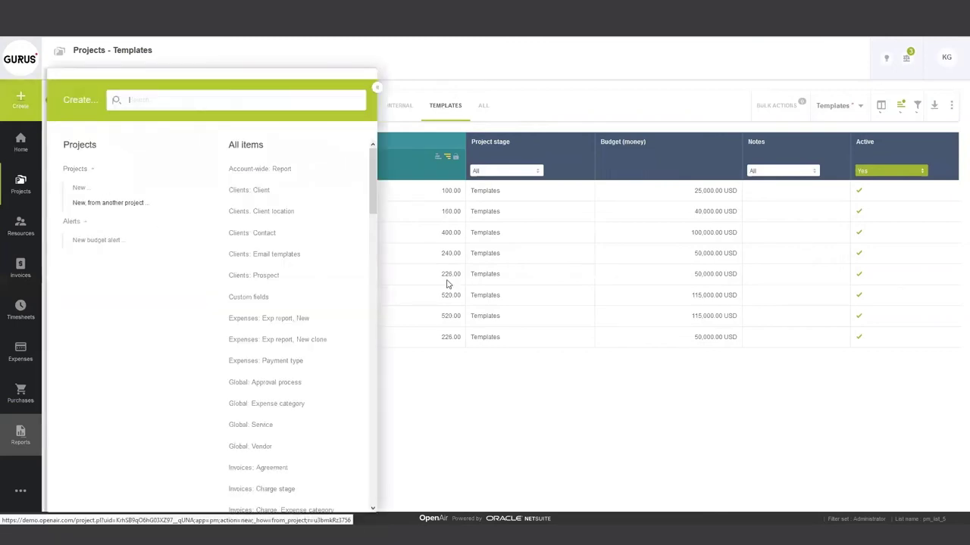
click(503, 439)
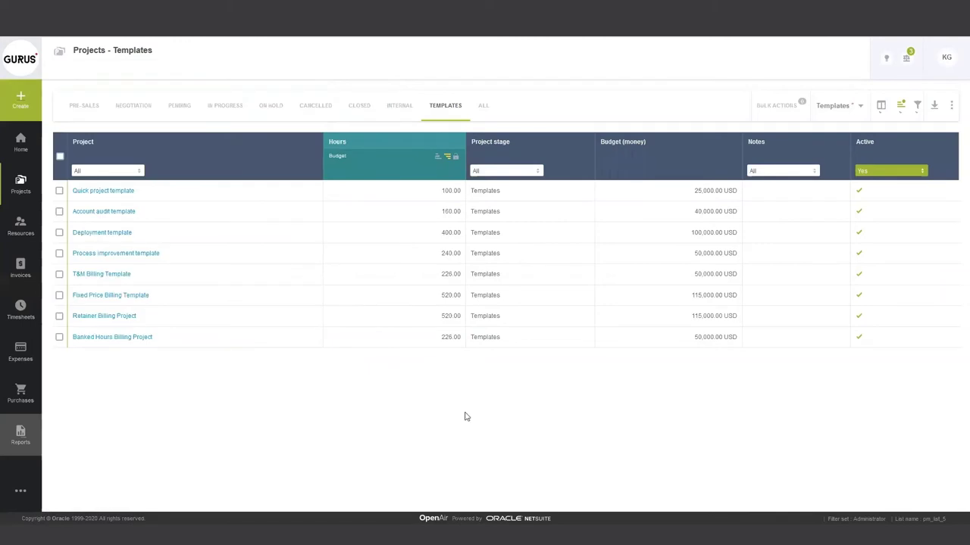
Open the properties of the in-progress project "1. PLM Deployment - McGuire Systems".
click(222, 112)
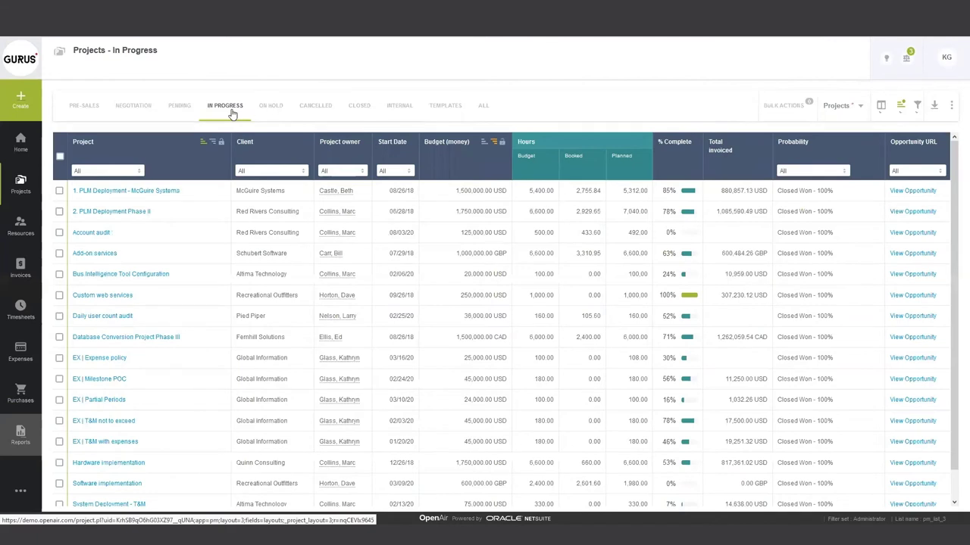
click(151, 194)
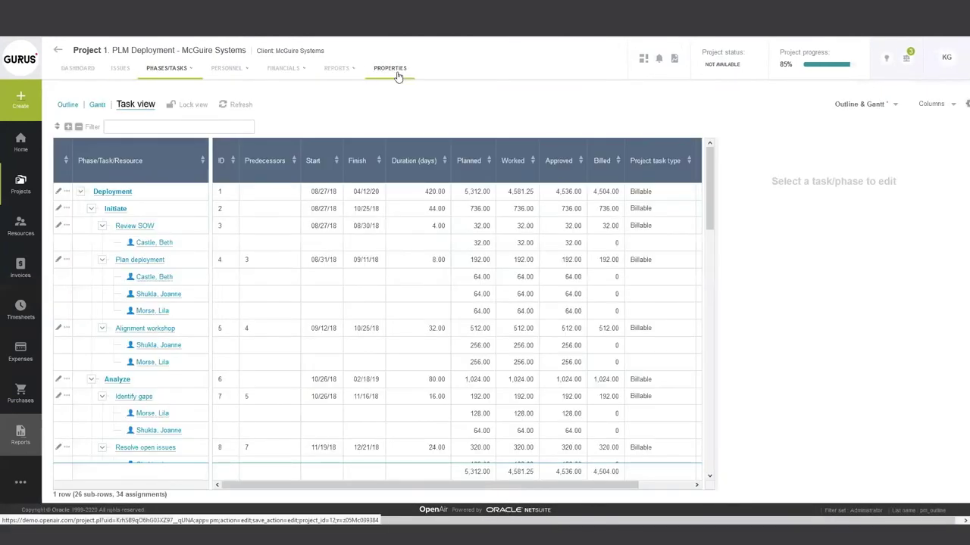
click(398, 76)
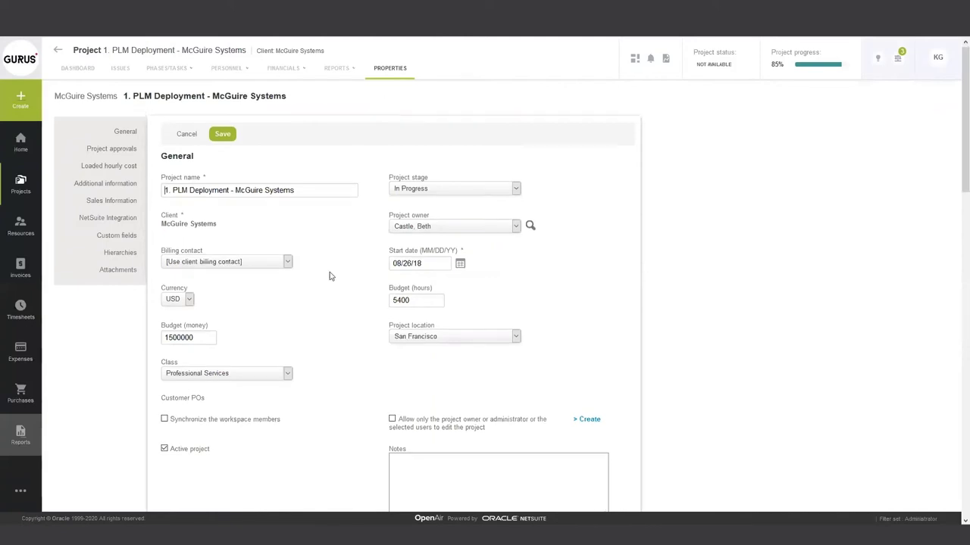
Examine the project's property sections, including approvals, loaded hourly cost, sales information, NetSuite integration, custom fields and attachments.
scroll(330, 276, down, 4)
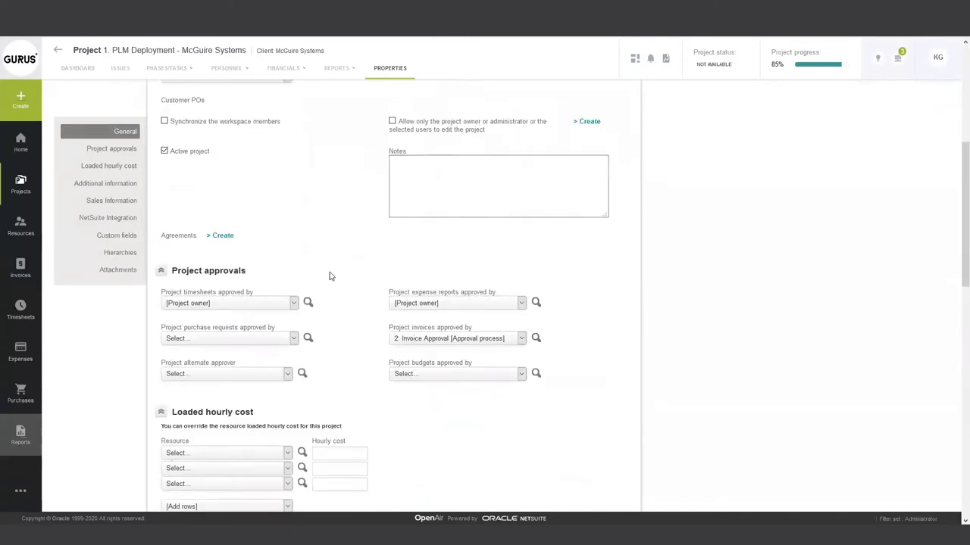
scroll(329, 276, down, 2)
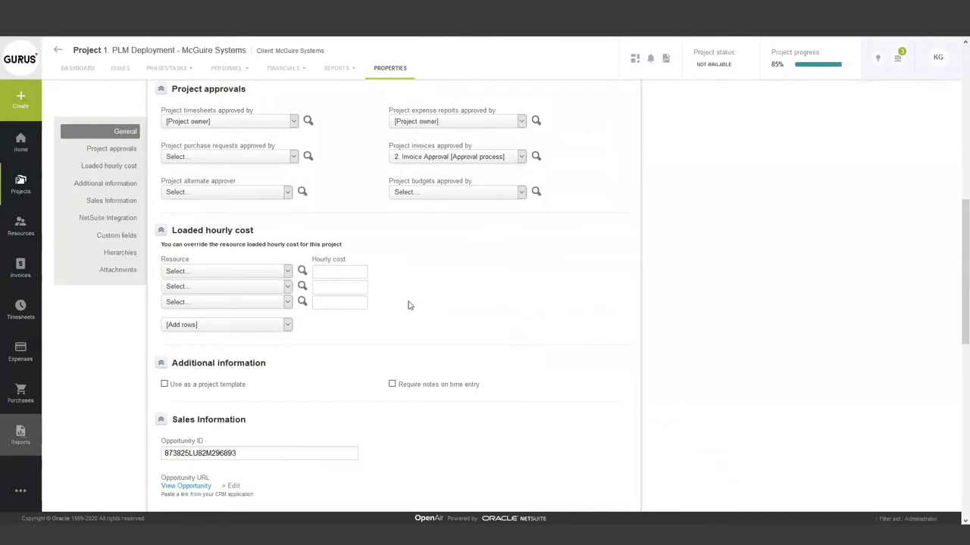
scroll(408, 305, down, 3)
scroll(405, 303, down, 3)
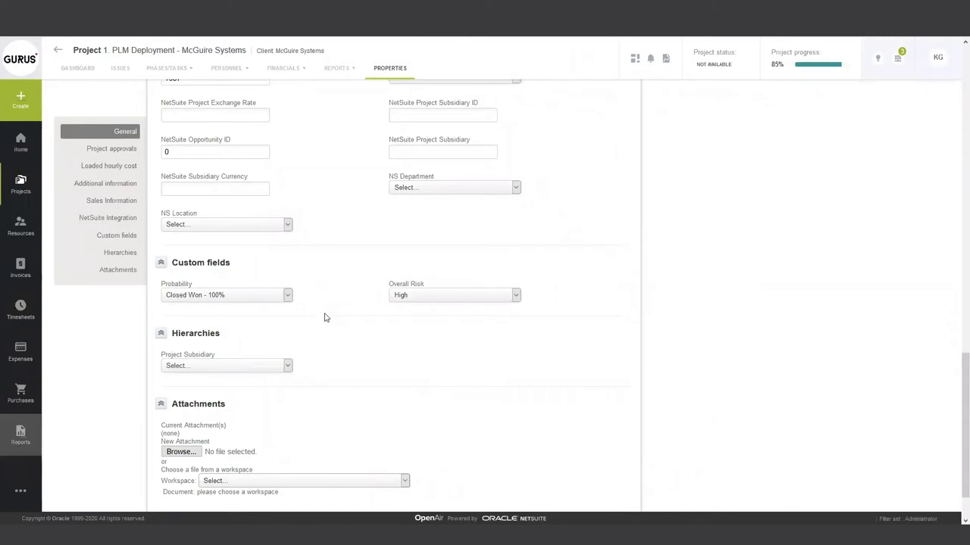
scroll(325, 318, up, 2)
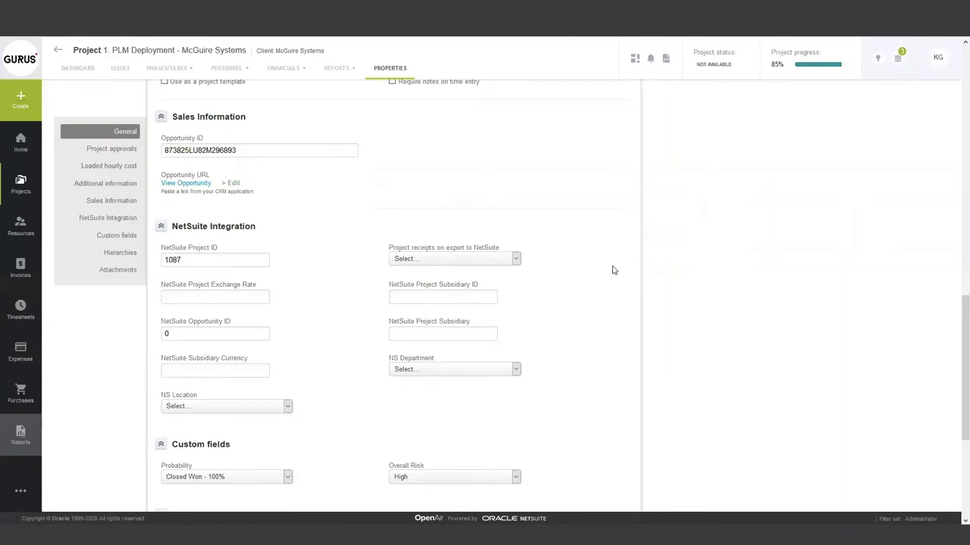
scroll(606, 265, up, 4)
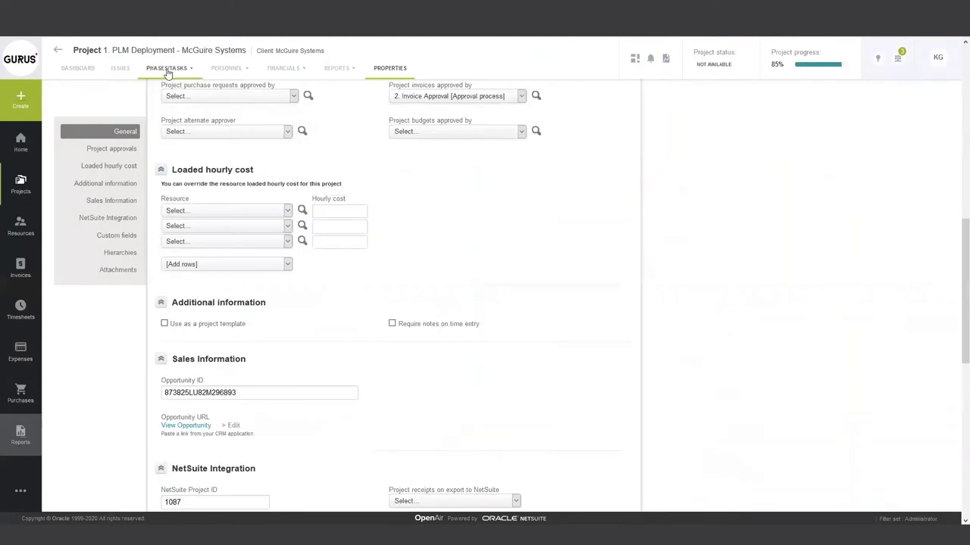
Show the project's phases and tasks in the outline, and switch to the Gantt chart view.
mouse_move(168, 73)
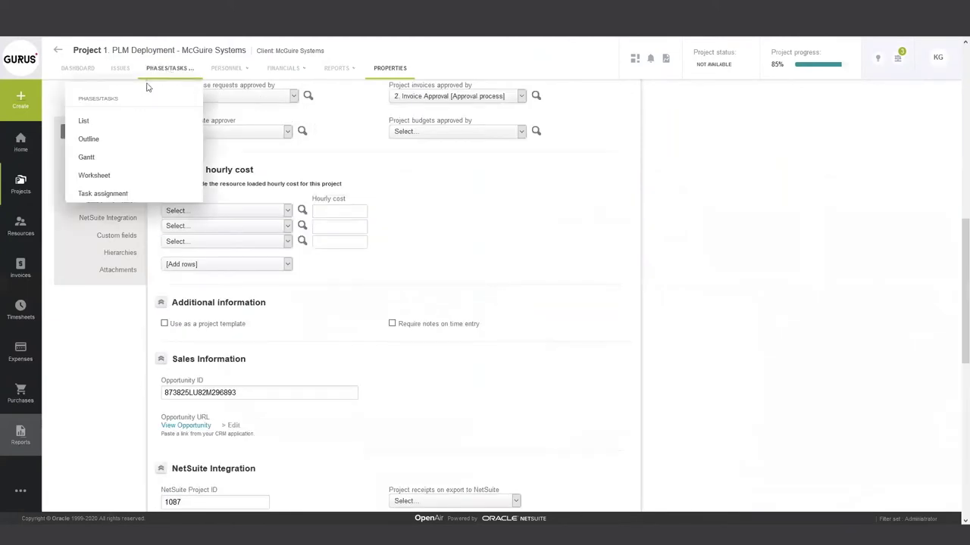
click(89, 141)
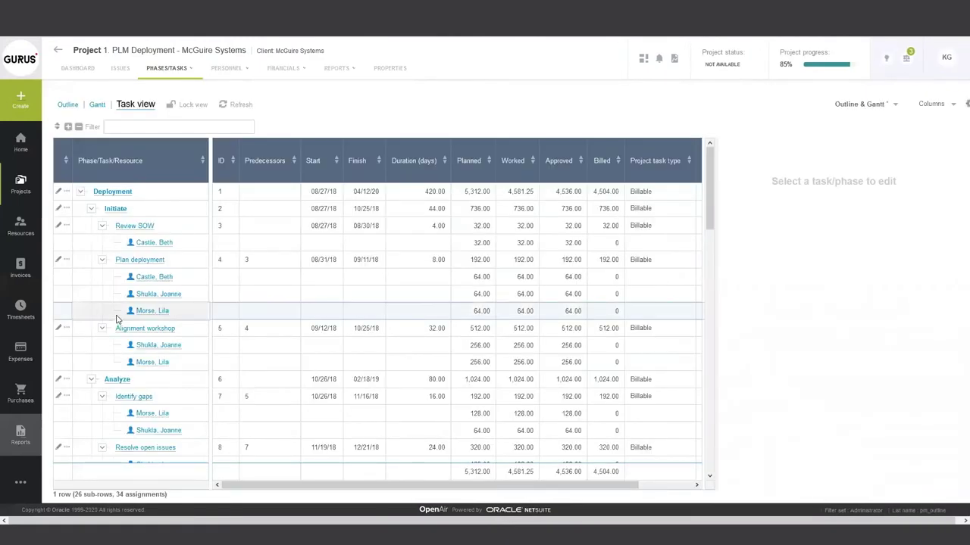
click(97, 104)
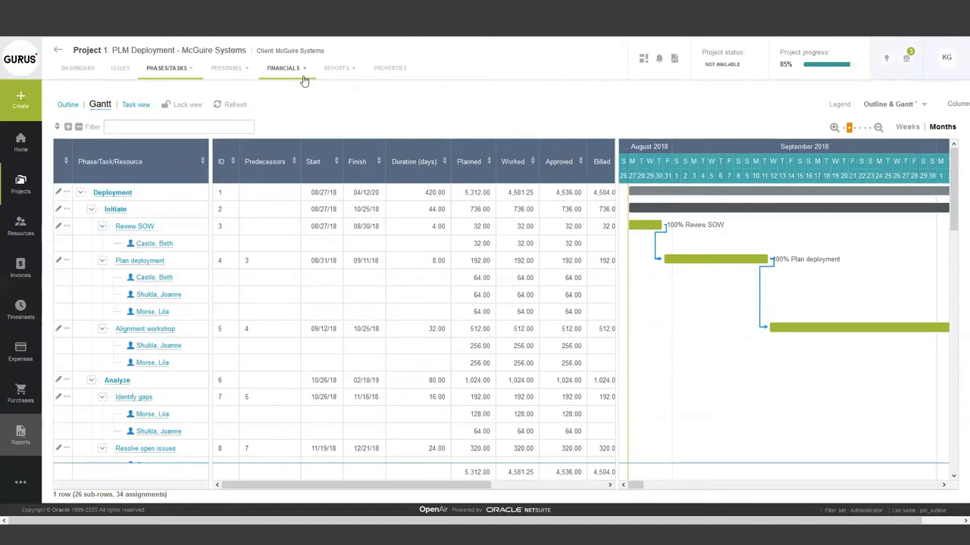
Review the project's status summary, including financials, phases and risks, and switch it to the client's view.
click(676, 59)
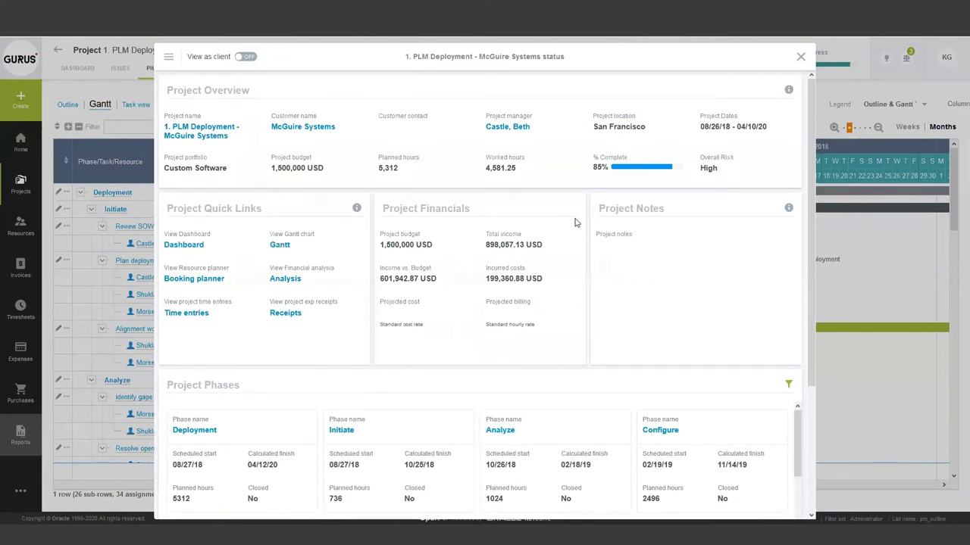
scroll(568, 285, down, 3)
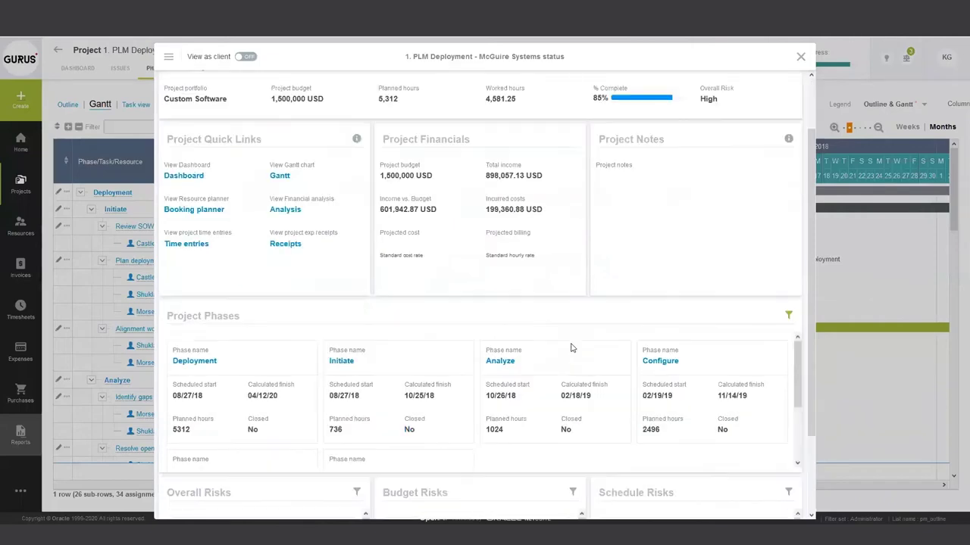
scroll(569, 286, down, 3)
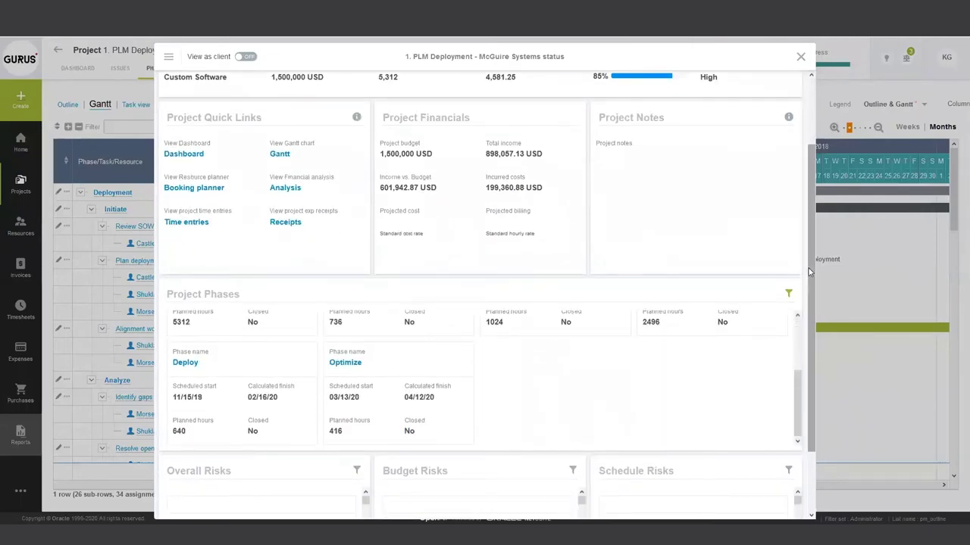
scroll(805, 285, down, 2)
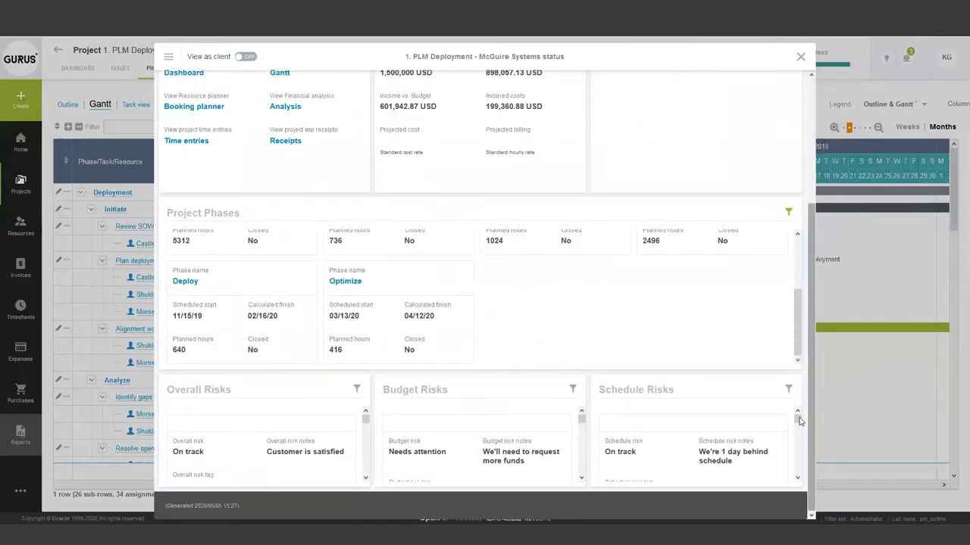
mouse_move(797, 415)
mouse_down()
mouse_move(798, 426)
mouse_move(795, 396)
mouse_up()
drag(809, 331, 803, 191)
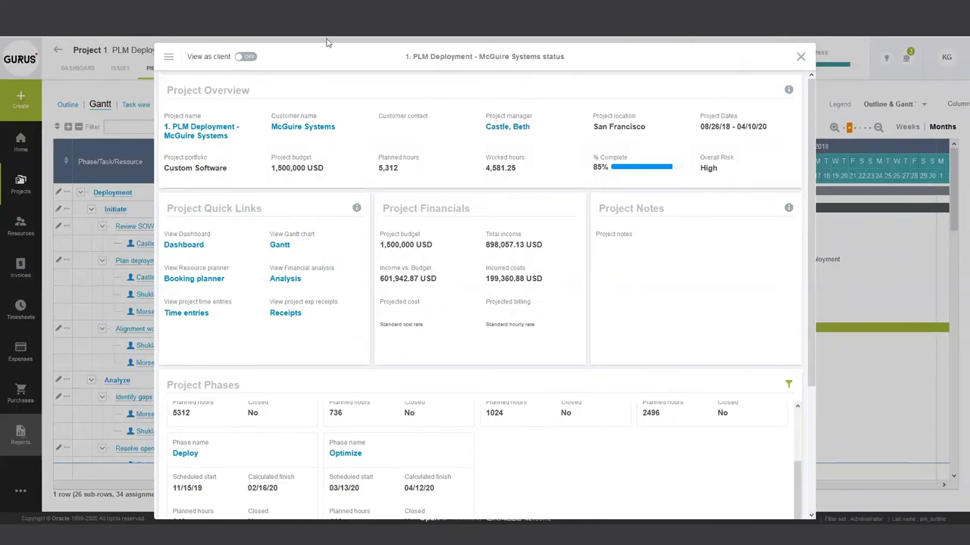
click(244, 58)
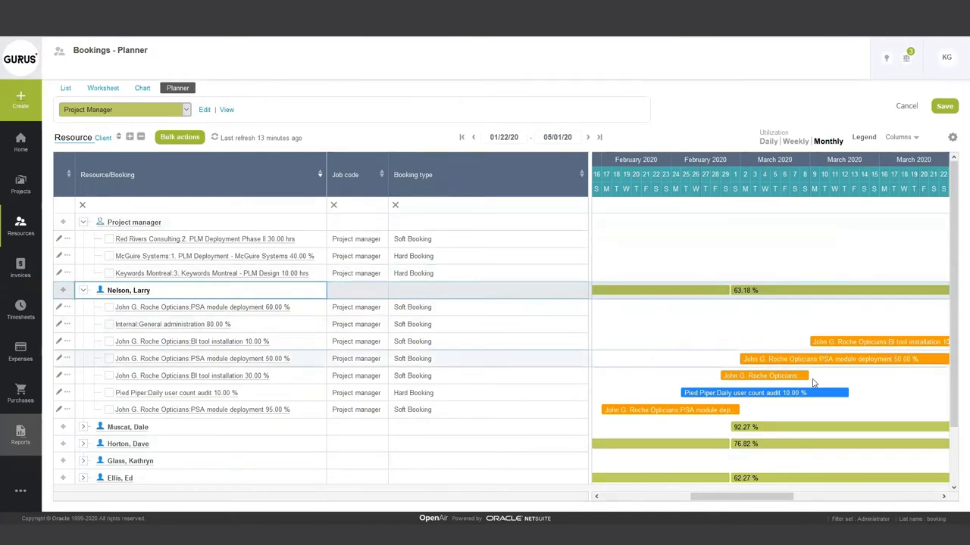
Check the booking planner's legend and filter the bookings by MacGuire Systems - PLM Deployment.
click(864, 140)
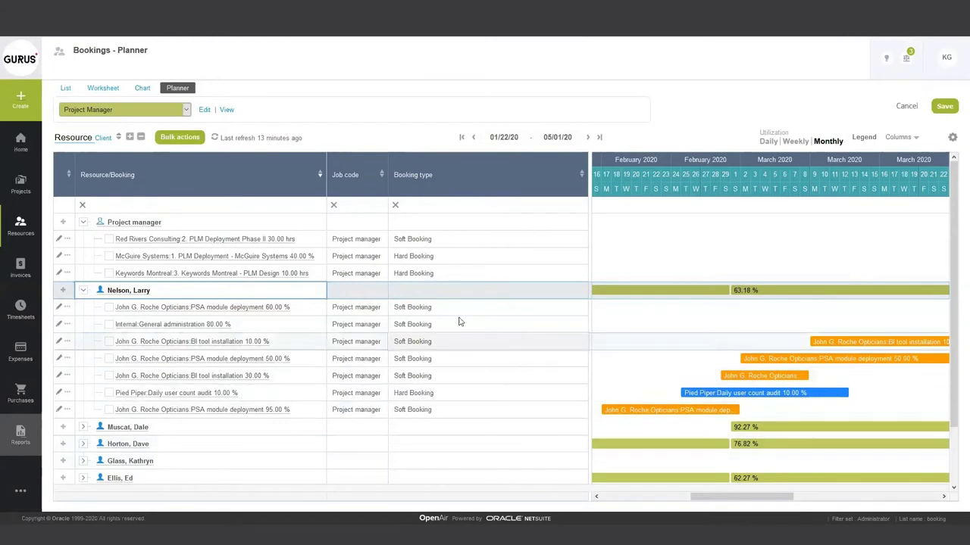
click(186, 111)
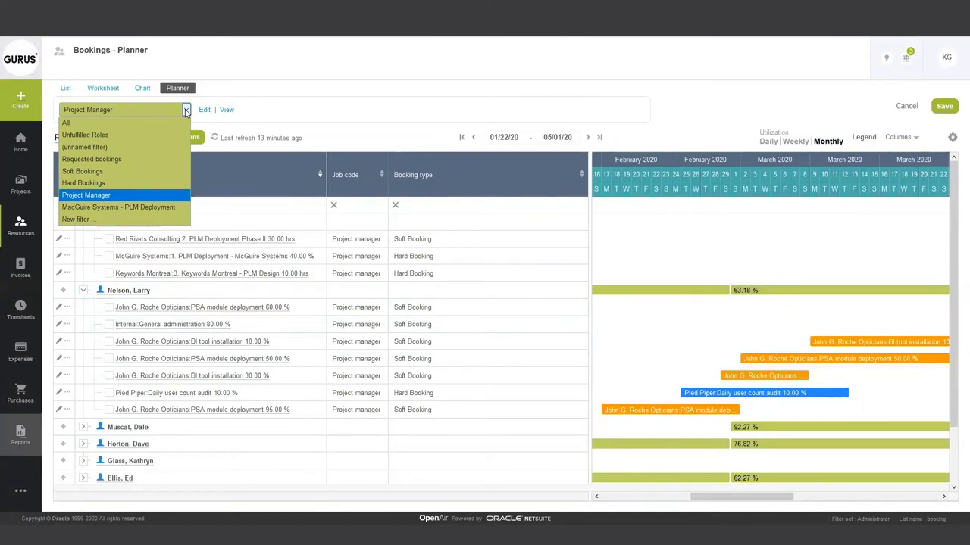
click(146, 208)
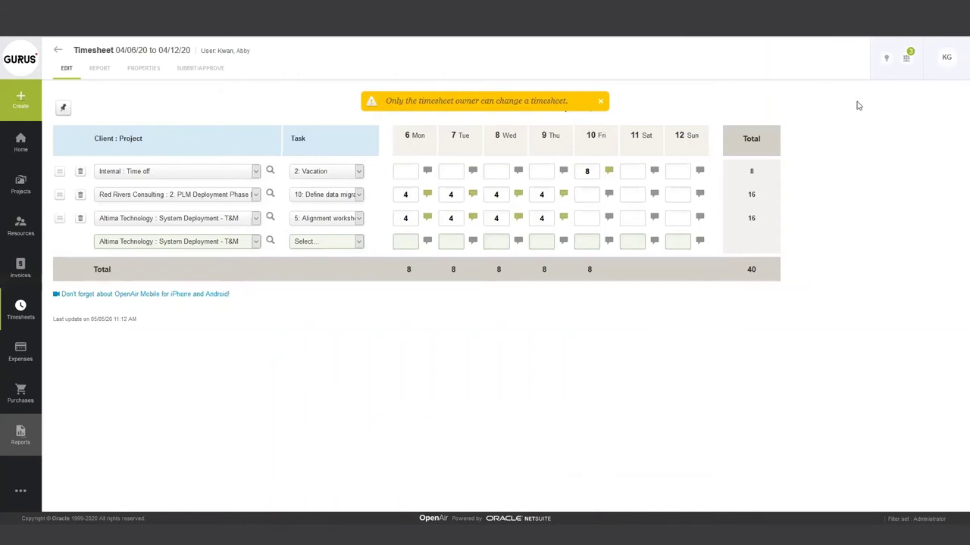
Dismiss the notice on the 04/06/20 to 04/12/20 timesheet and open the list of all expense reports.
click(600, 101)
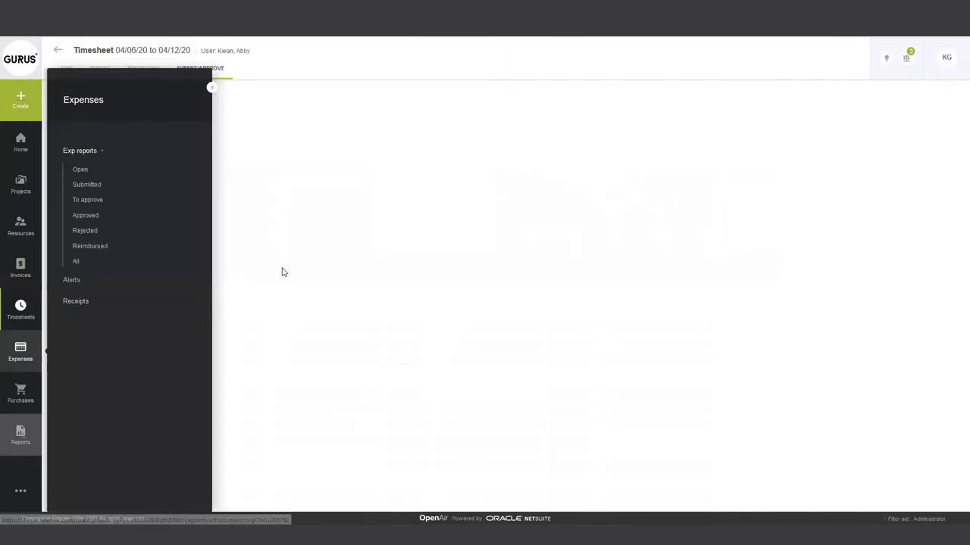
click(77, 261)
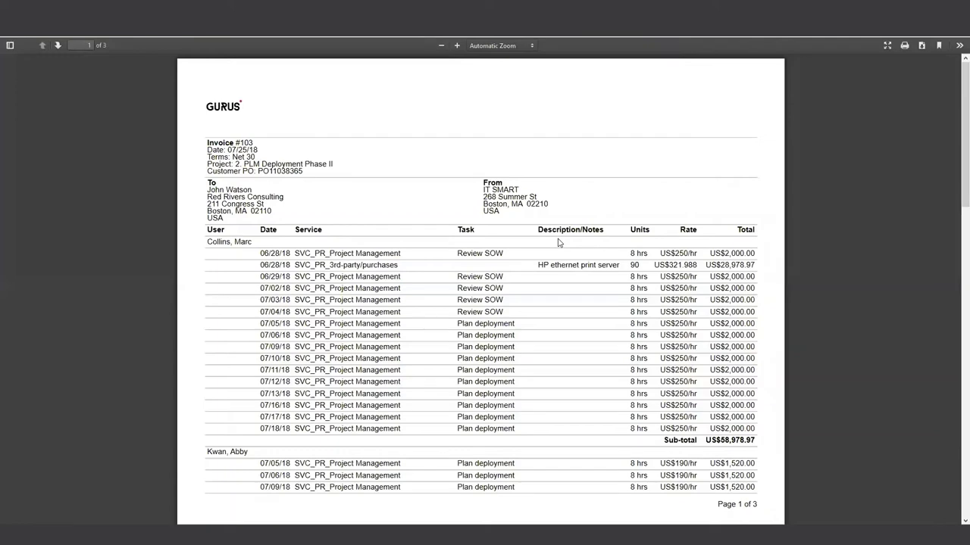
Read through the invoice PDF for PLM Deployment Phase II and close it.
scroll(557, 245, down, 5)
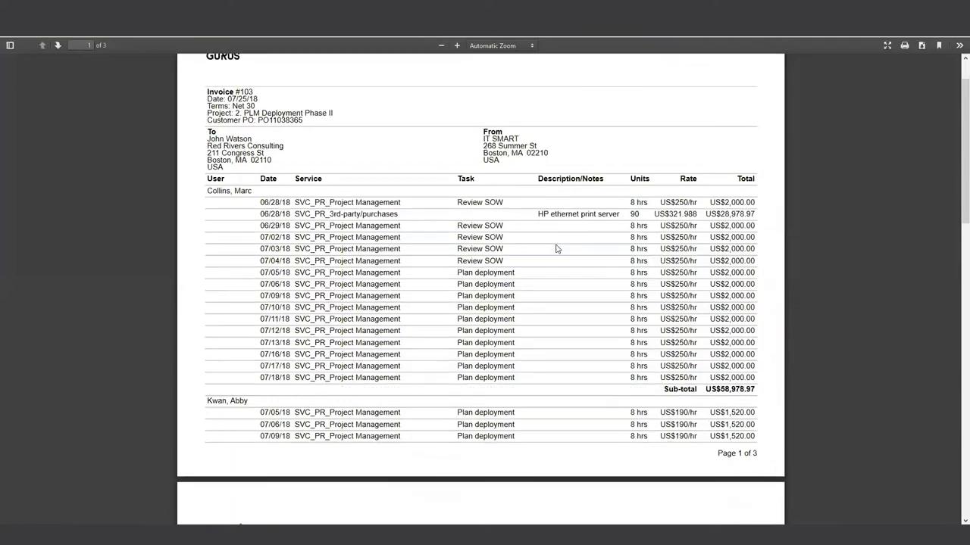
scroll(556, 248, down, 4)
scroll(557, 248, up, 9)
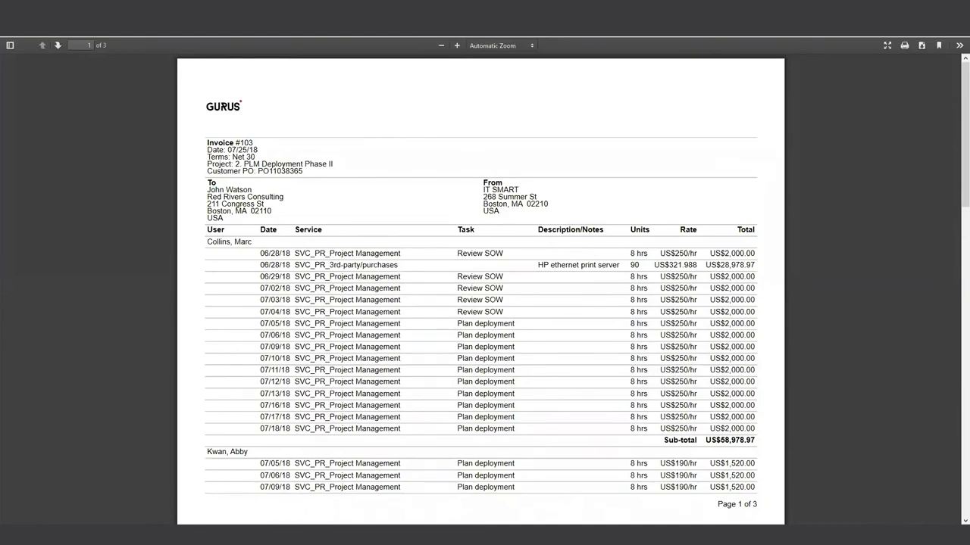
key(ctrl+w)
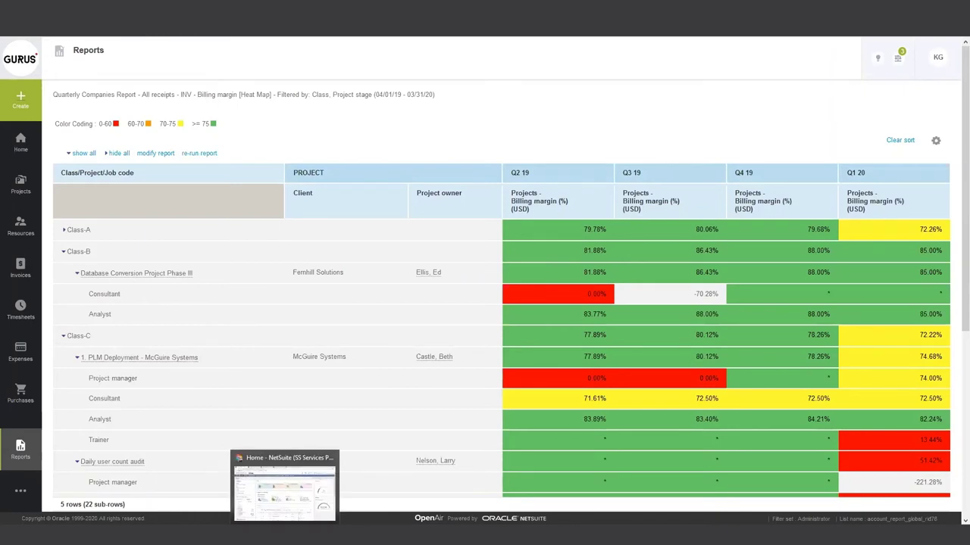
Switch to the NetSuite home dashboard and examine its projects, milestones, internal projects and resource allocations.
click(288, 506)
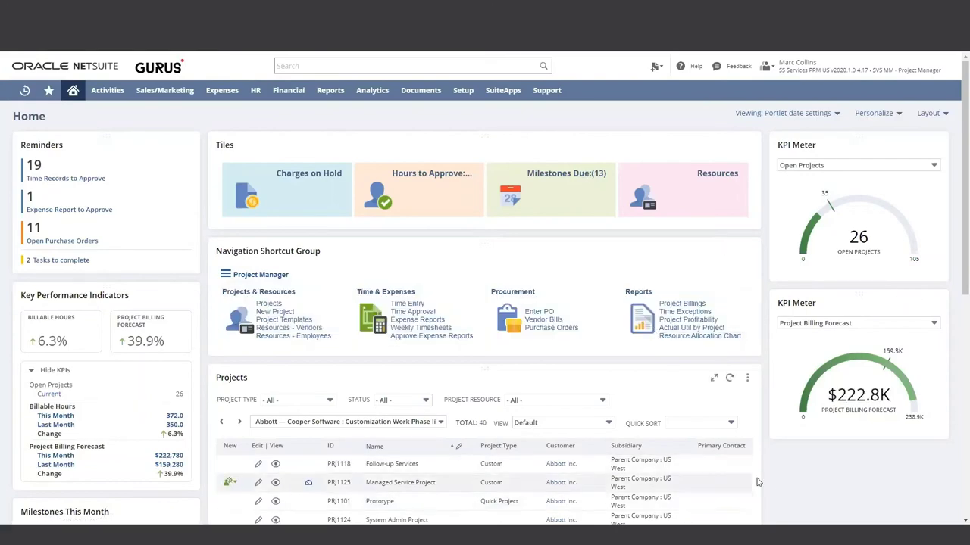
scroll(762, 481, down, 2)
scroll(754, 466, down, 1)
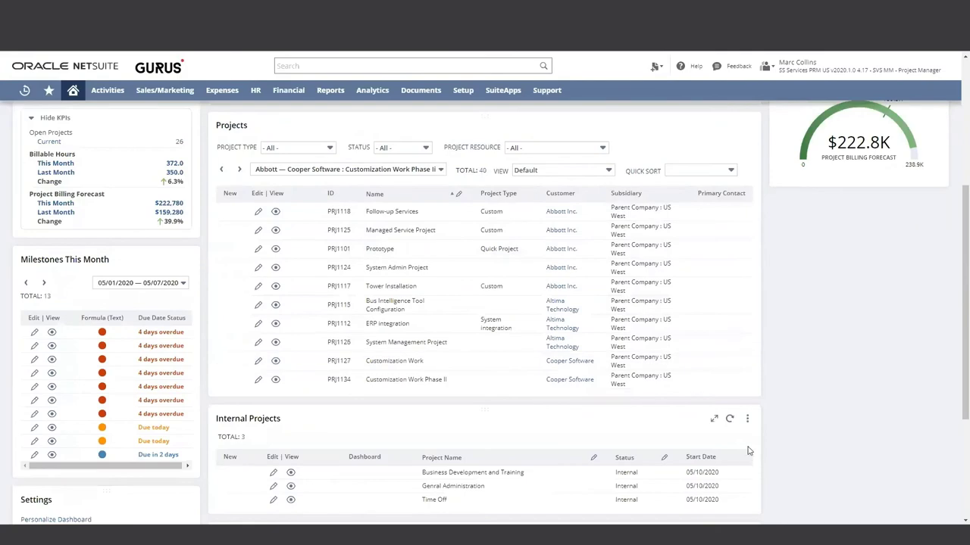
scroll(747, 458, down, 1)
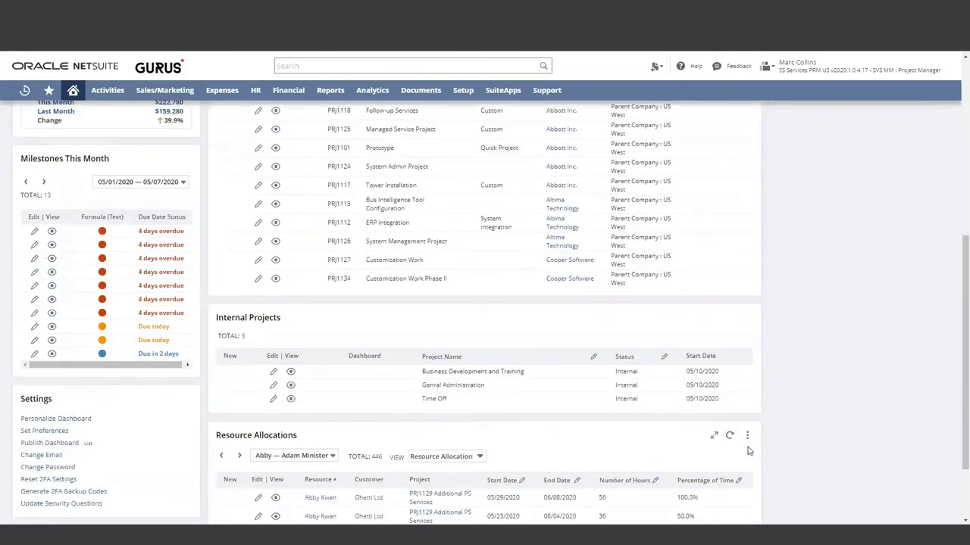
scroll(720, 429, down, 2)
scroll(712, 432, up, 1)
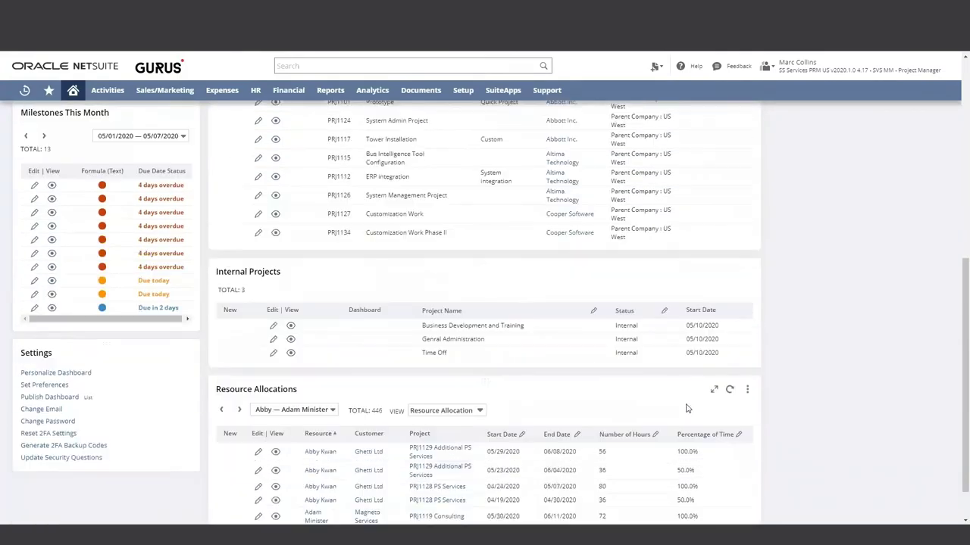
Open the PRJ1117 Tower Installation project and review its scheduled tasks, resource allocations and project overview.
scroll(684, 409, up, 2)
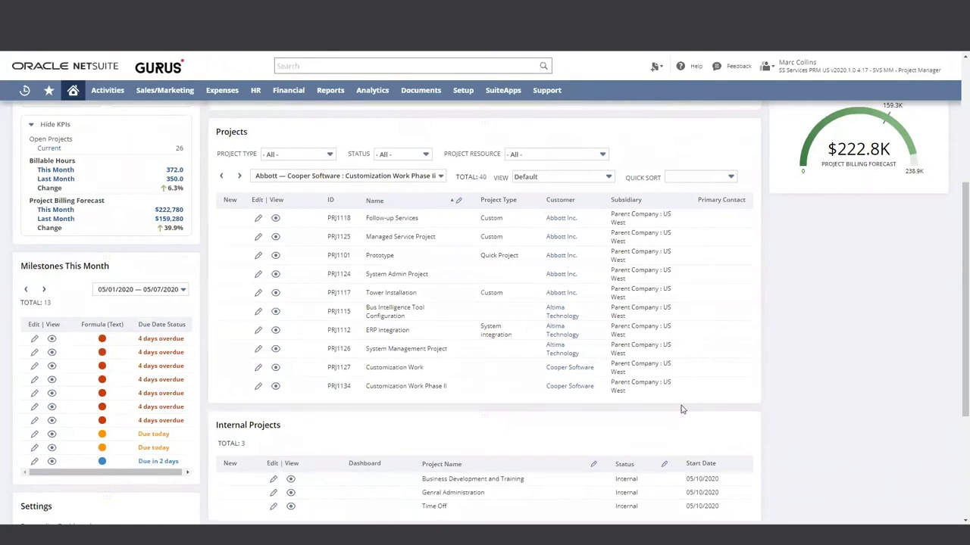
scroll(680, 409, up, 1)
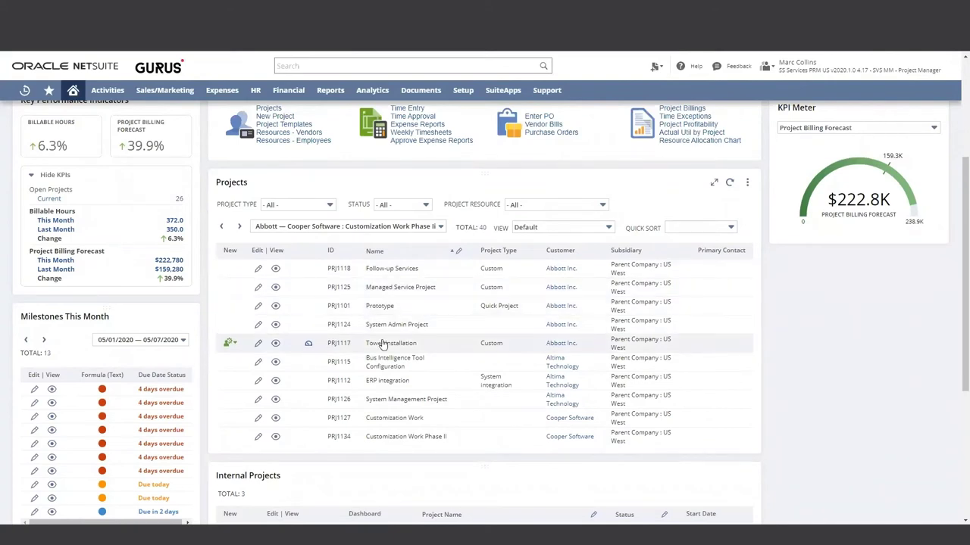
click(342, 345)
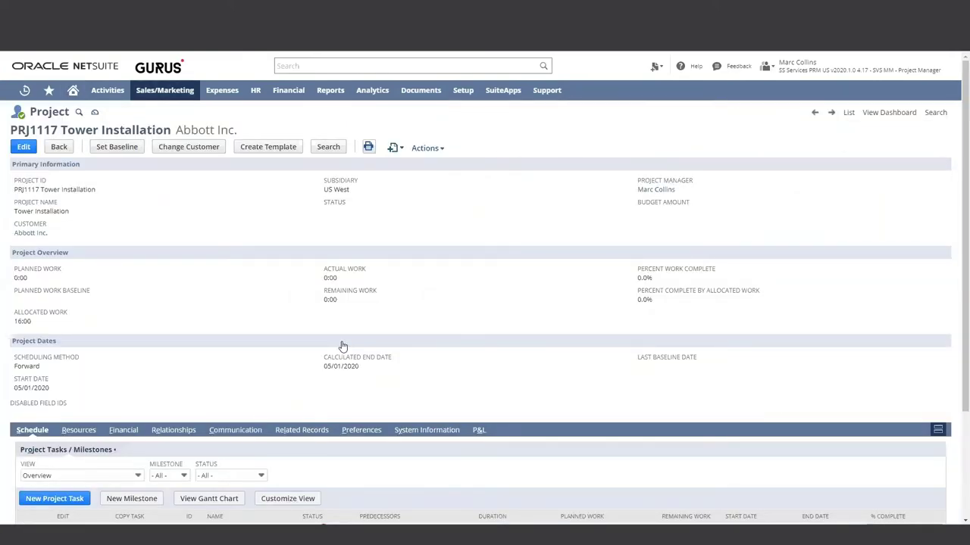
scroll(402, 328, down, 3)
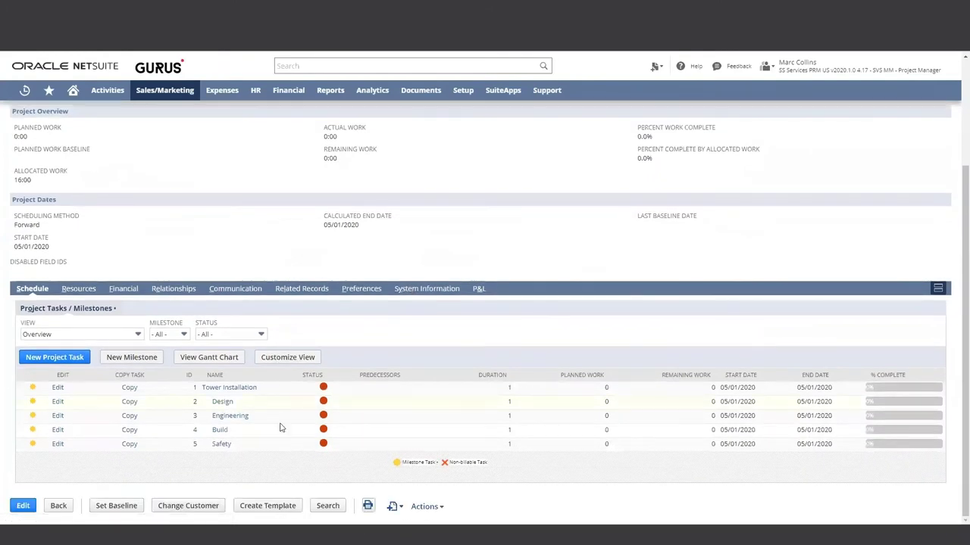
click(75, 290)
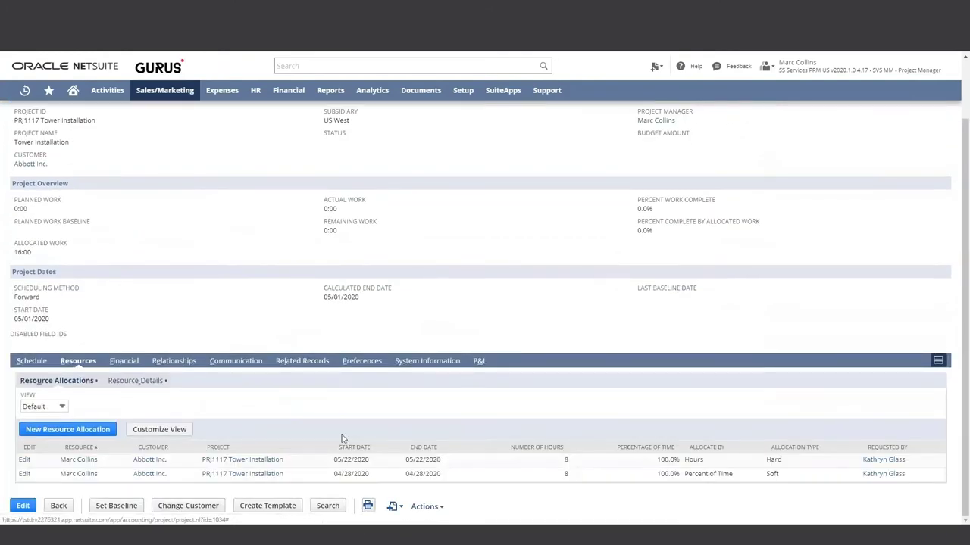
scroll(367, 424, up, 1)
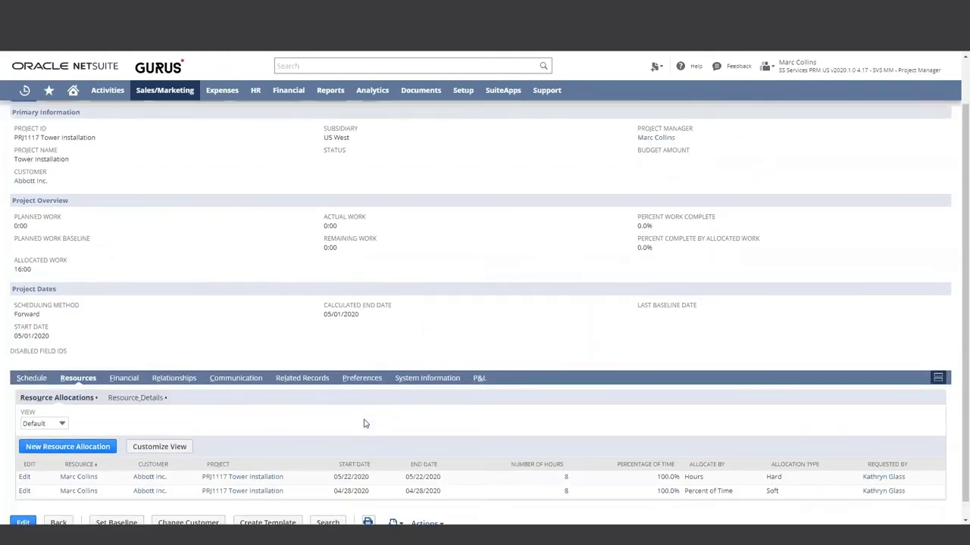
scroll(363, 424, up, 1)
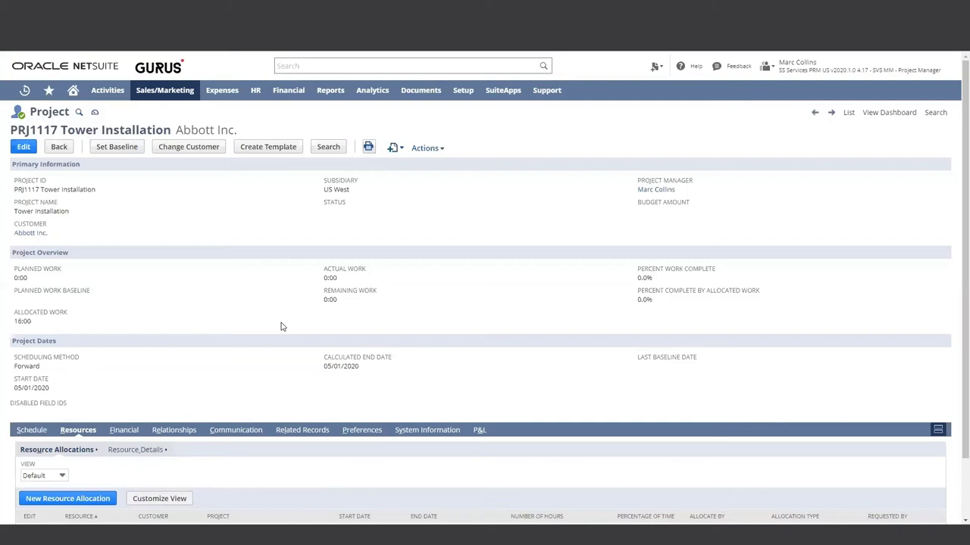
Open the Financial dashboard and examine its key performance indicators, open A/R balances, customer profitability and SVS Employee figures.
click(296, 91)
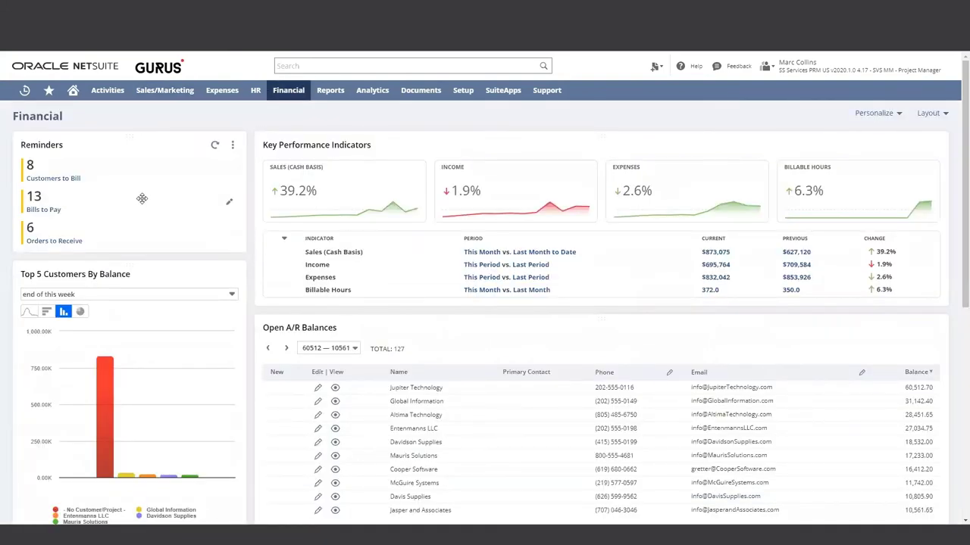
mouse_move(289, 90)
scroll(455, 344, down, 5)
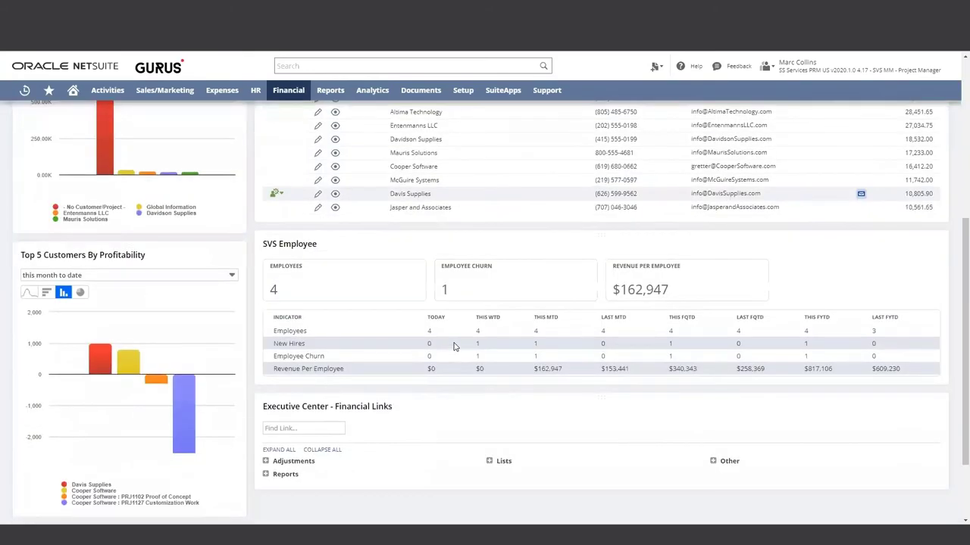
scroll(455, 346, up, 5)
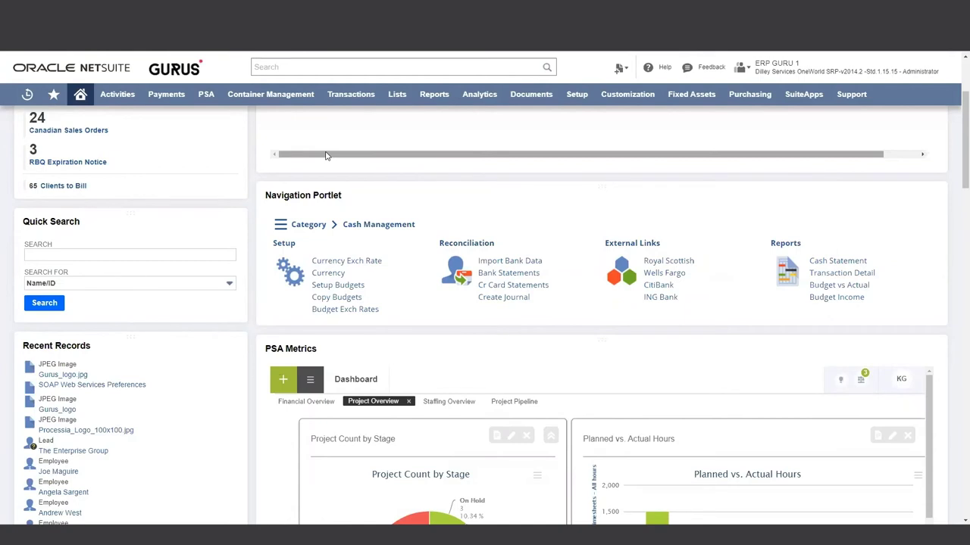
Examine the administrator home dashboard's Subsidiary Navigator and the Project Overview charts in PSA Metrics.
scroll(536, 282, up, 2)
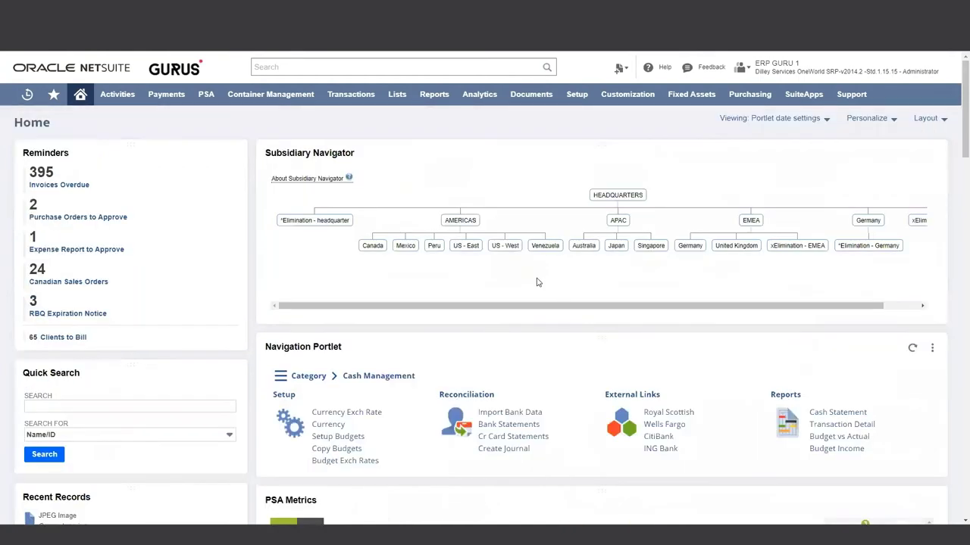
scroll(537, 281, down, 3)
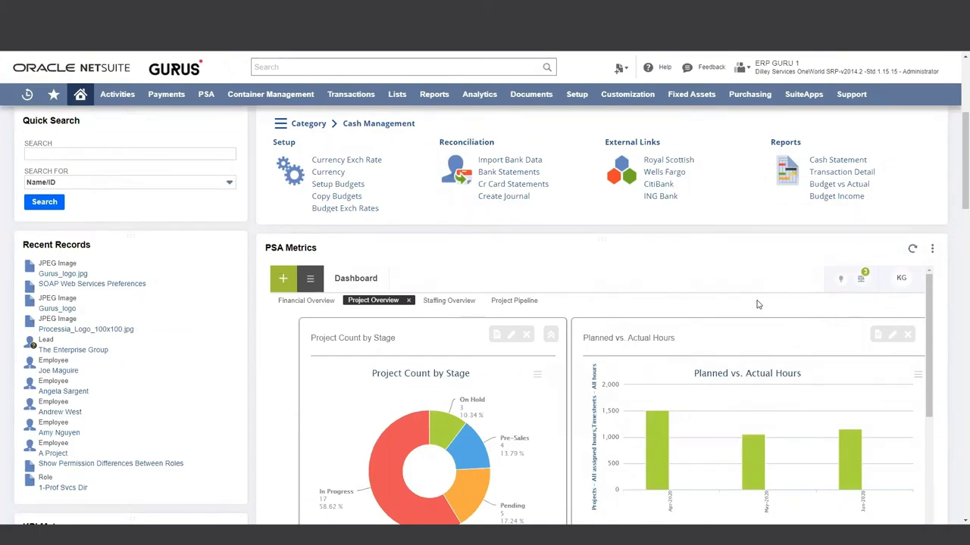
scroll(750, 341, down, 1)
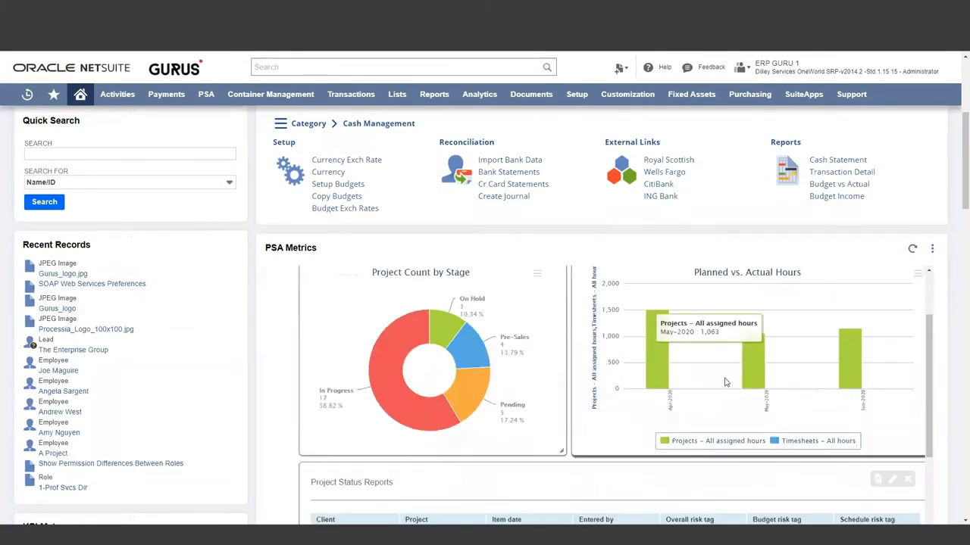
scroll(743, 356, up, 1)
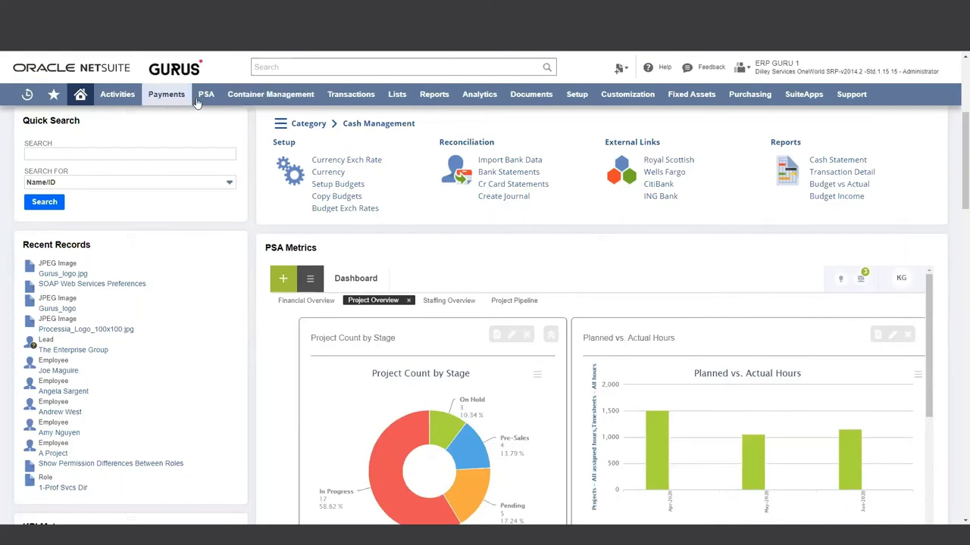
Open the PSA Projects module and bring up the quick navigation card for the EX | Expense policy project.
mouse_move(198, 102)
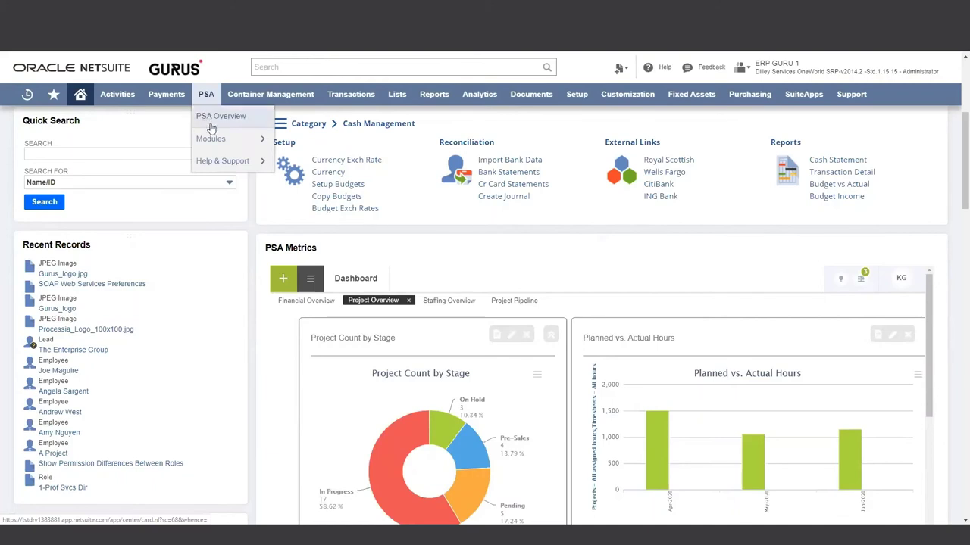
mouse_move(219, 139)
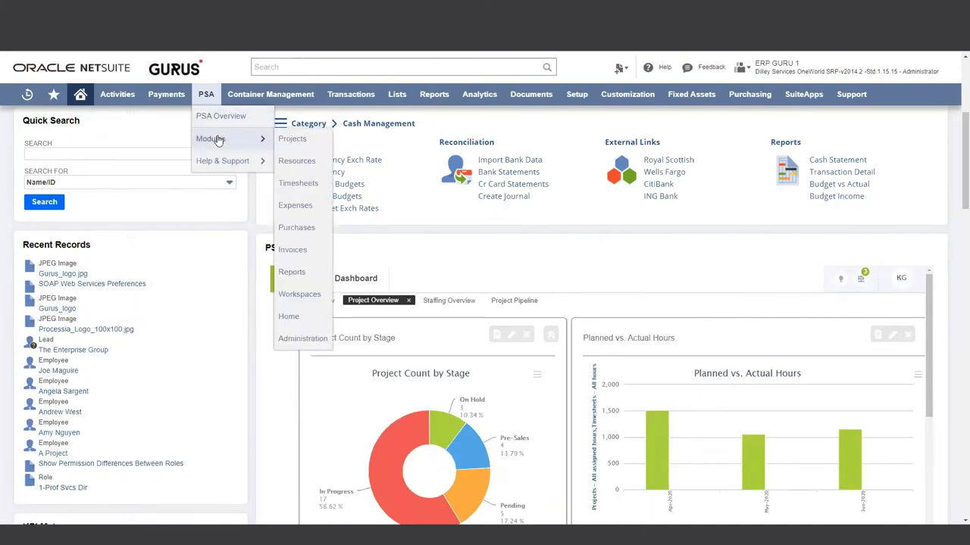
click(292, 138)
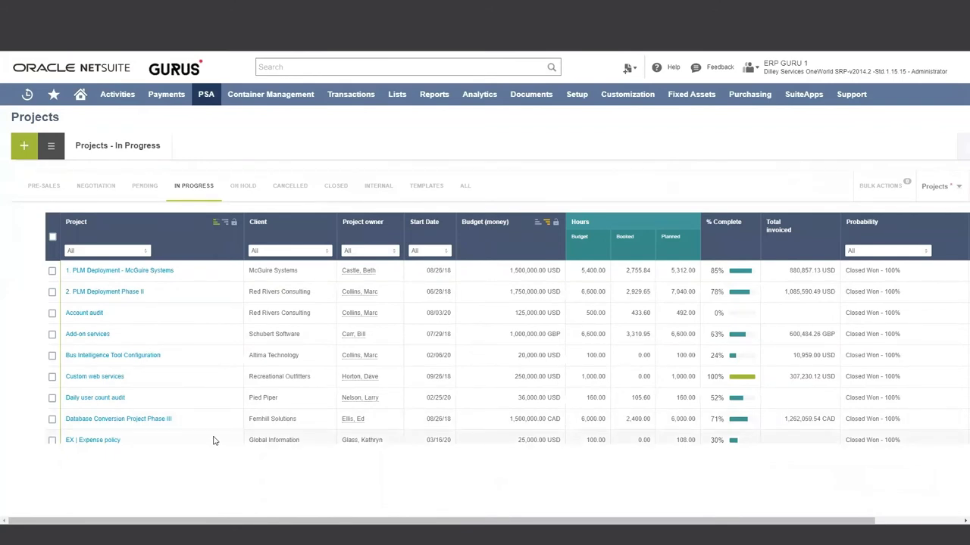
mouse_move(214, 441)
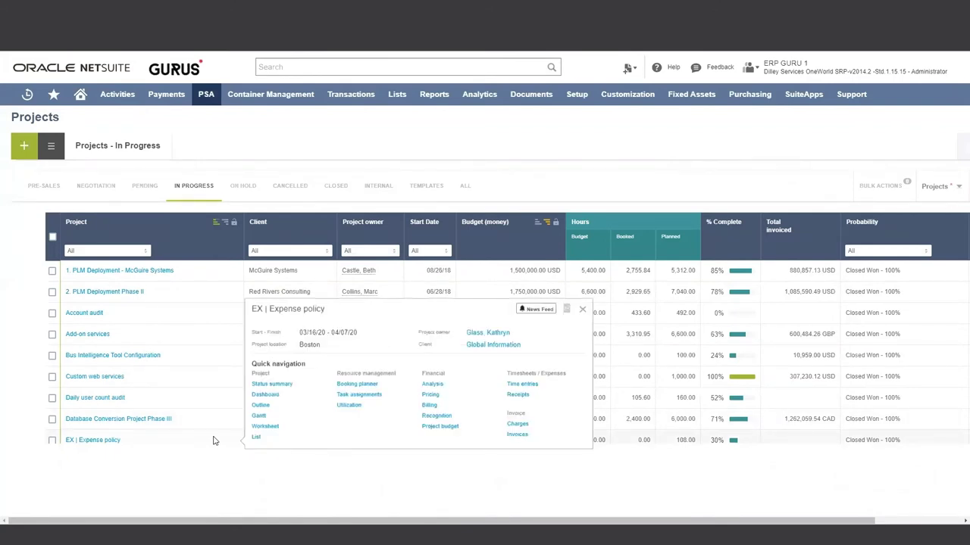